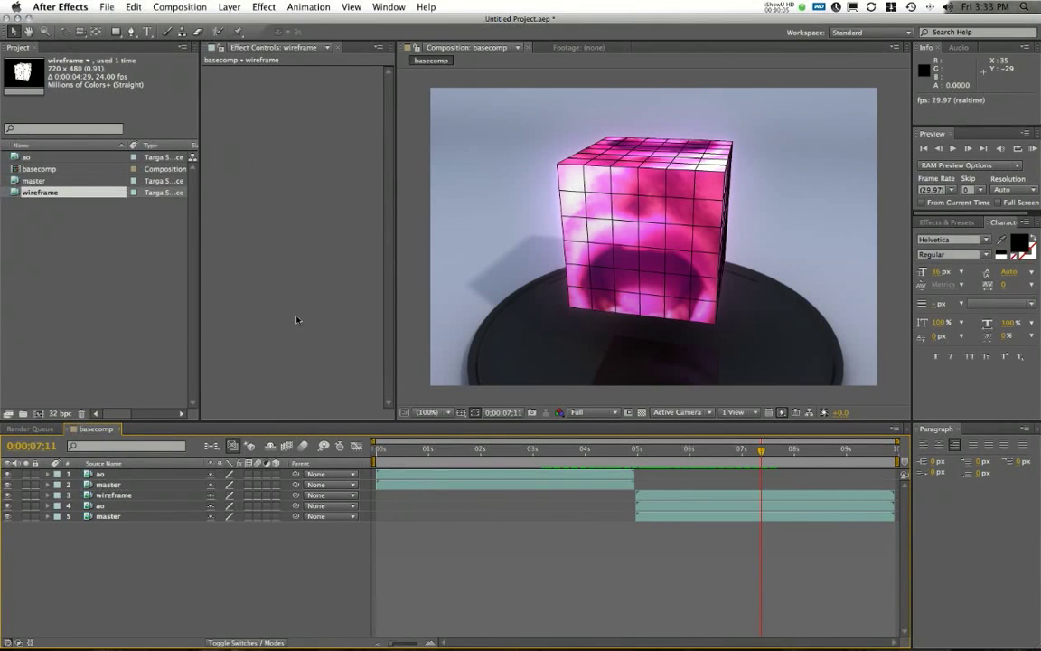
Scrub the basecomp timeline to preview the cube animation around the 5-second mark.
click(297, 319)
mouse_move(519, 648)
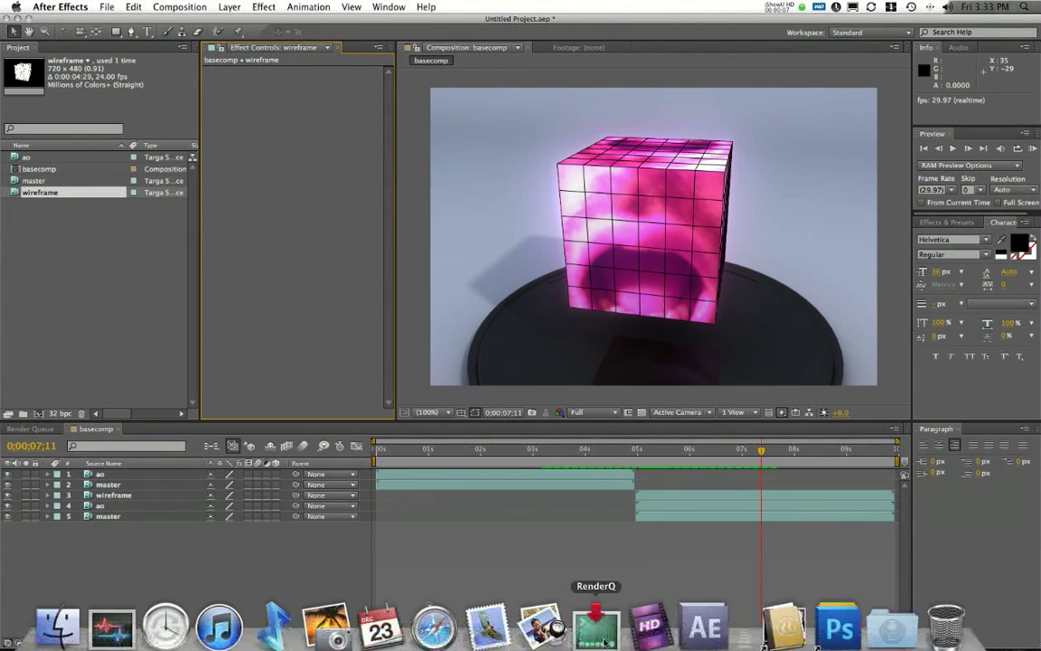
click(623, 614)
click(697, 615)
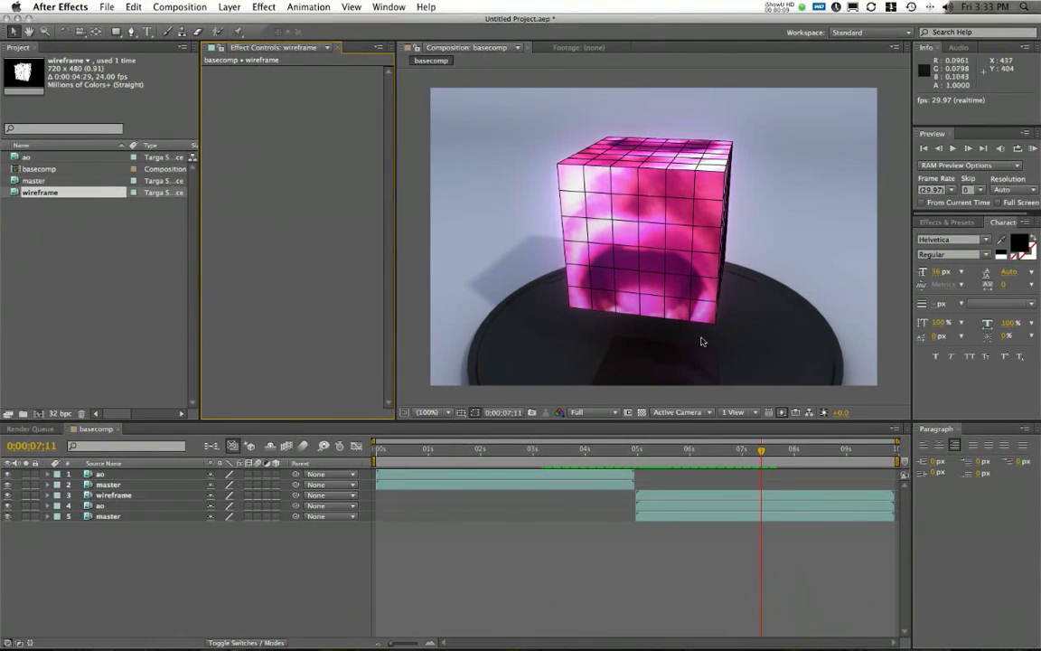
drag(601, 459, 656, 455)
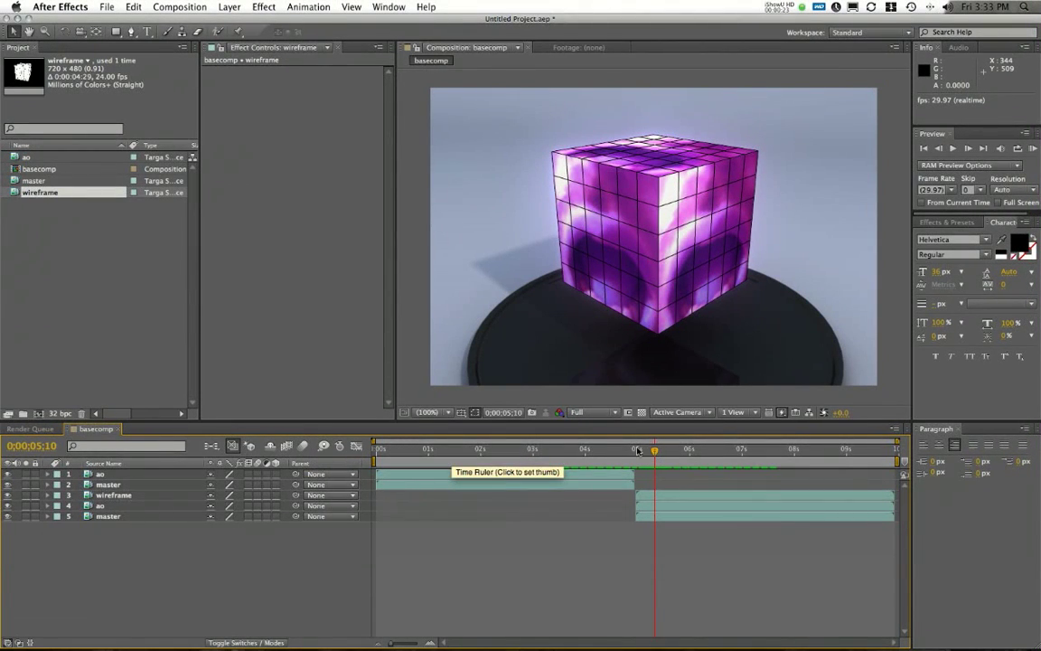
mouse_move(638, 450)
mouse_down()
mouse_move(676, 452)
mouse_move(650, 450)
mouse_up()
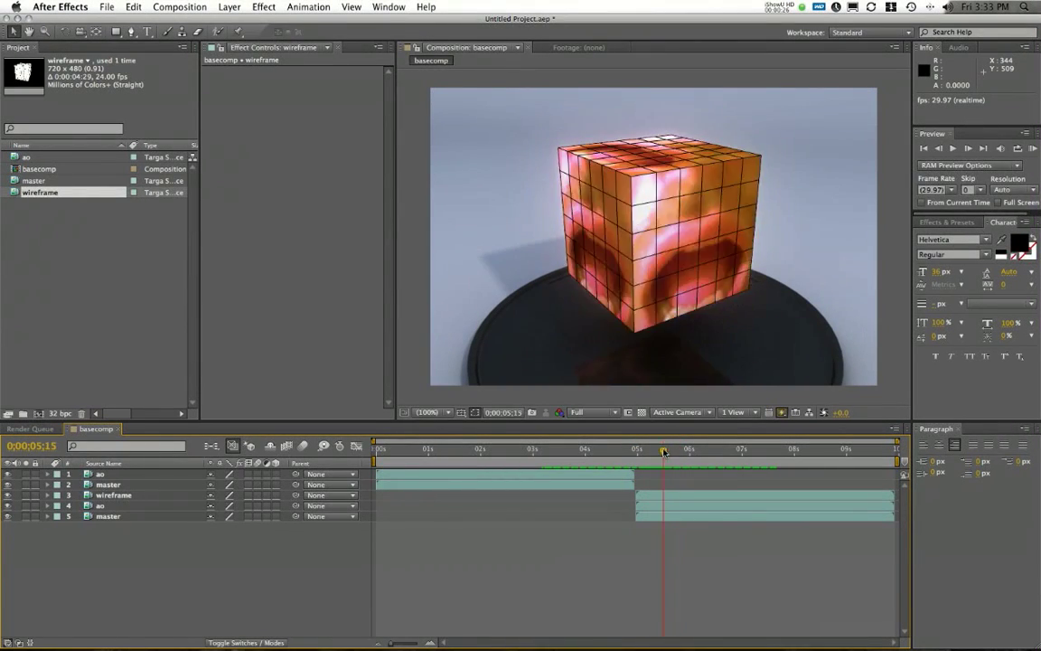
click(186, 6)
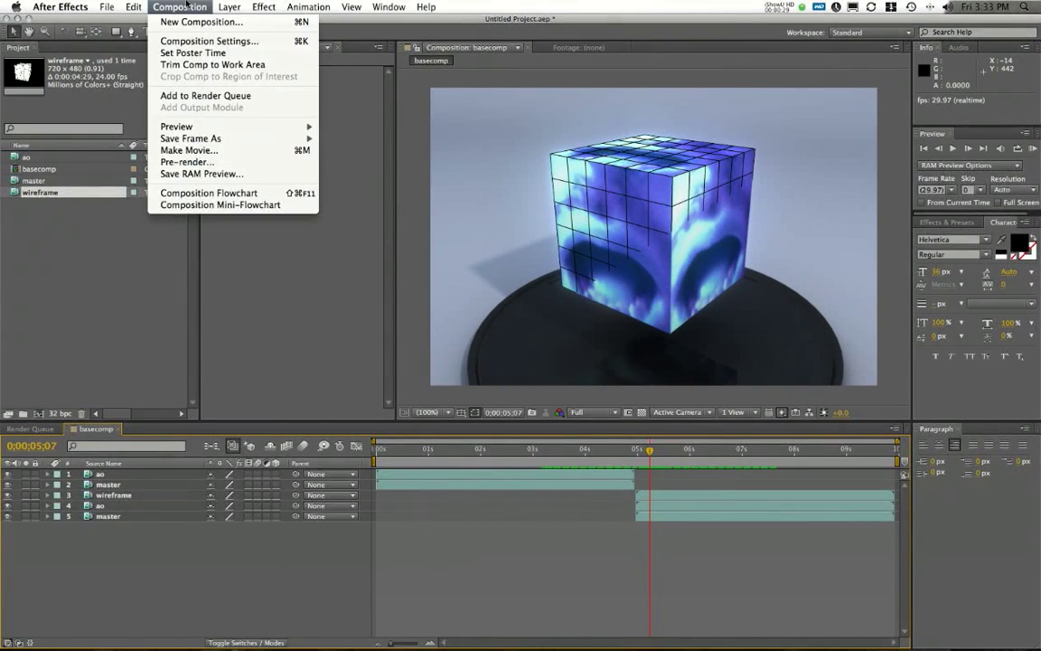
Add basecomp to the Render Queue with output file uncompressed_raw.mov, replacing the existing file.
click(230, 96)
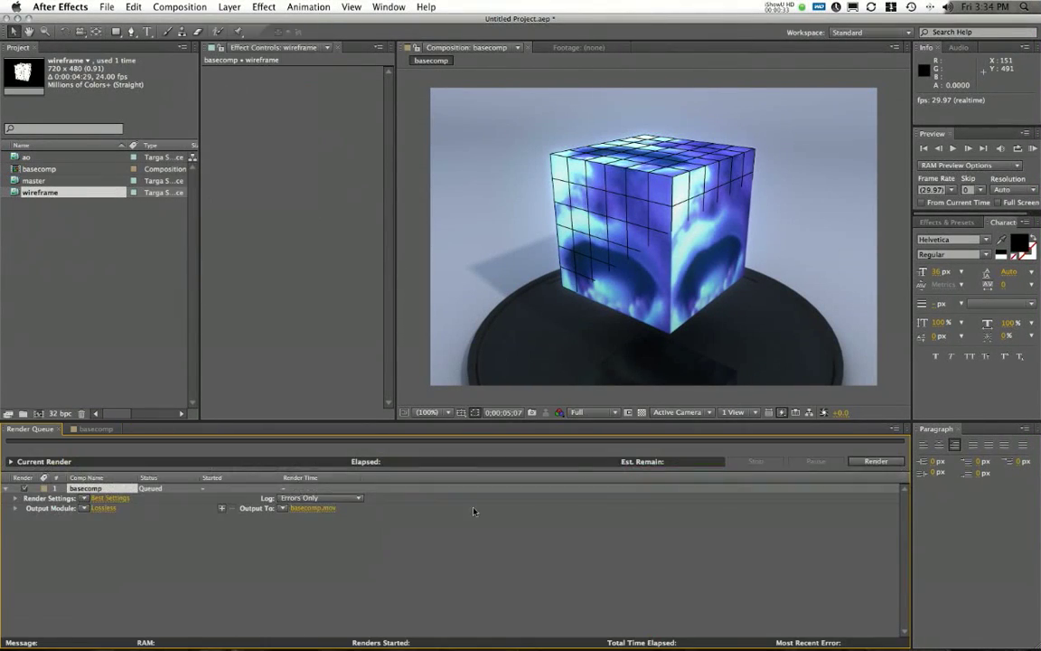
click(310, 508)
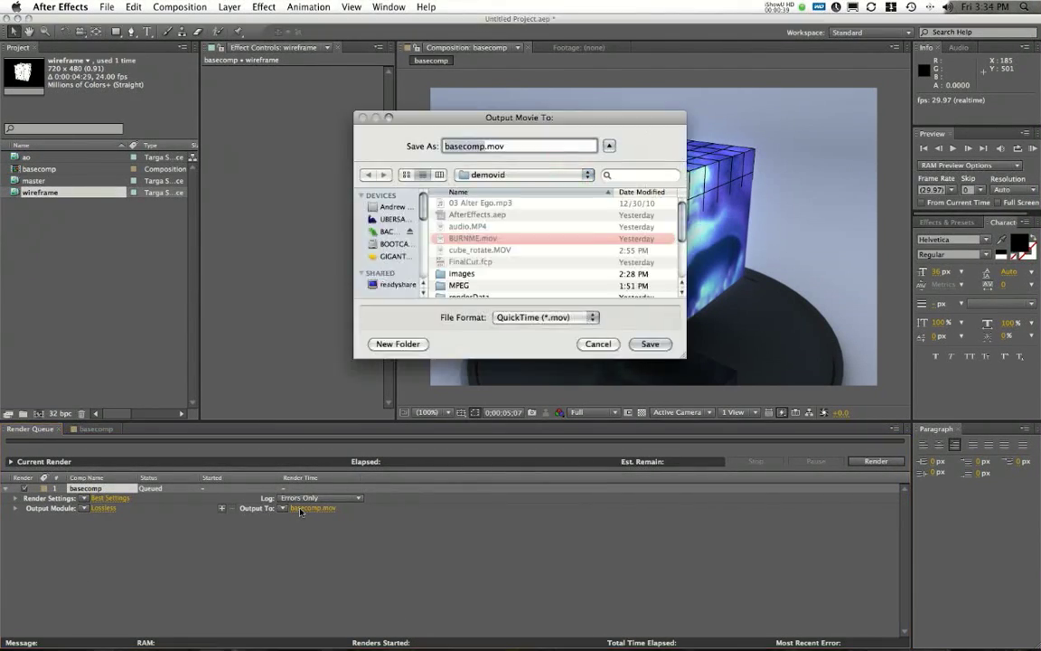
scroll(577, 286, down, 4)
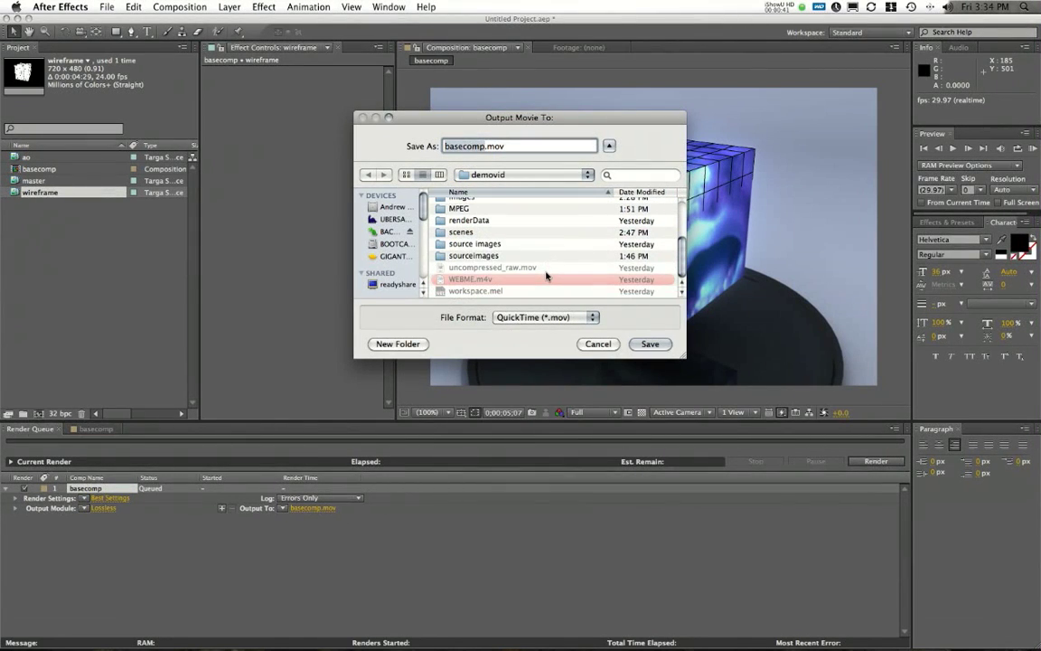
click(492, 268)
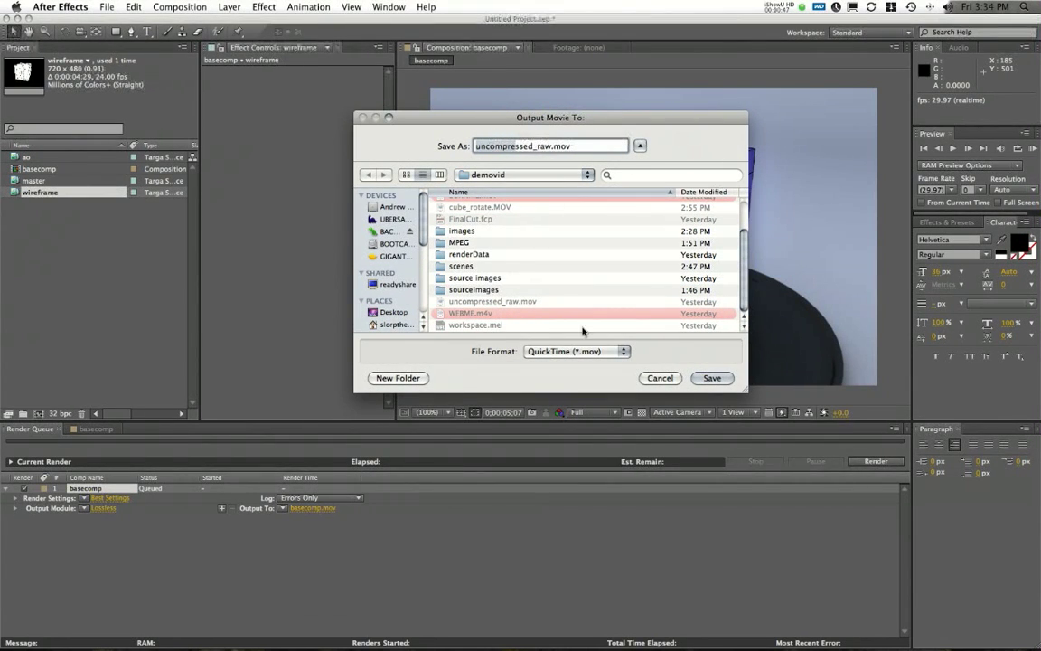
click(710, 377)
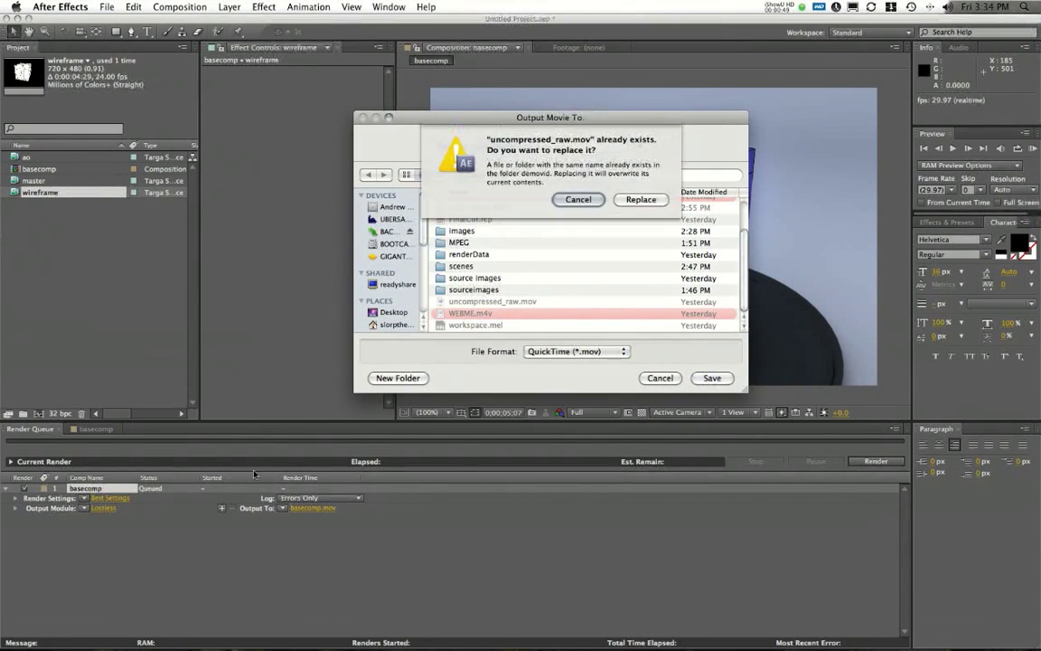
click(639, 198)
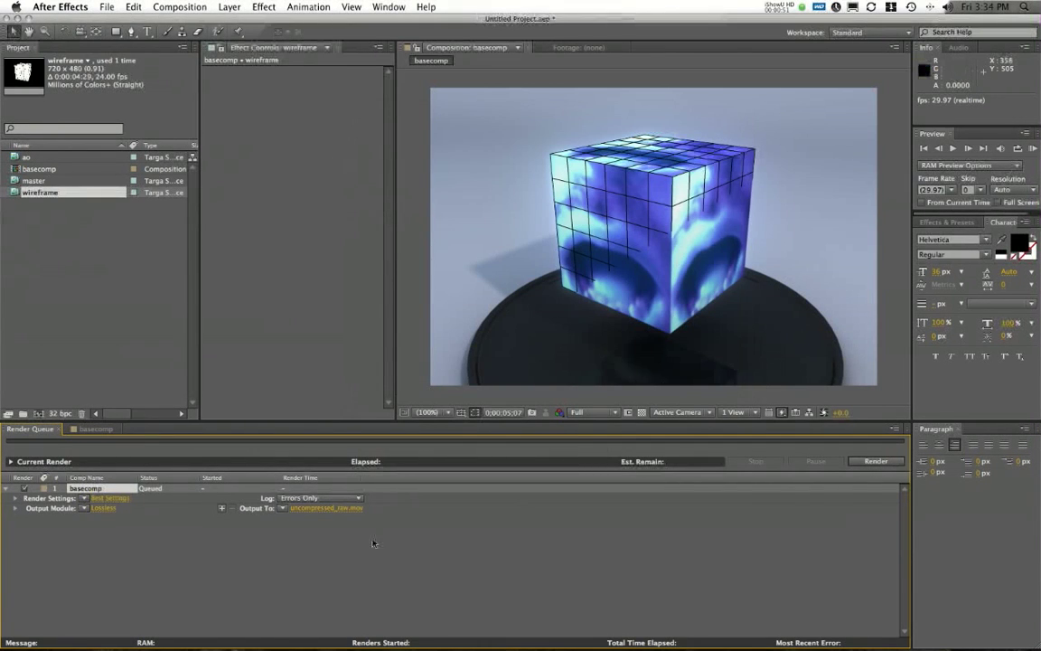
click(83, 508)
Set the QuickTime video codec in basecomp's output module to None.
click(98, 509)
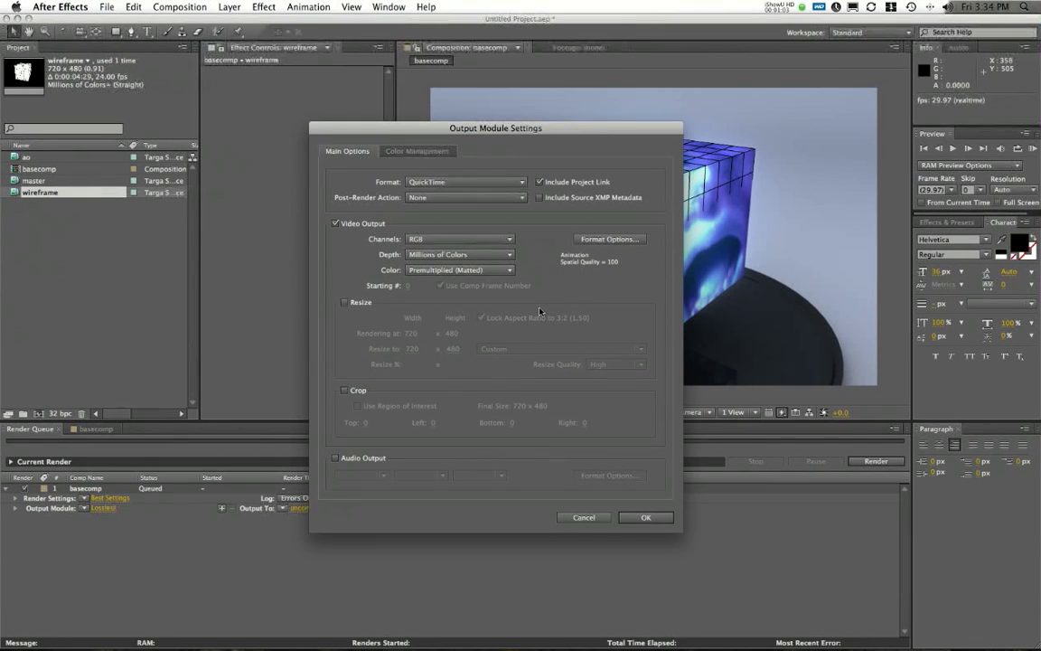
click(606, 241)
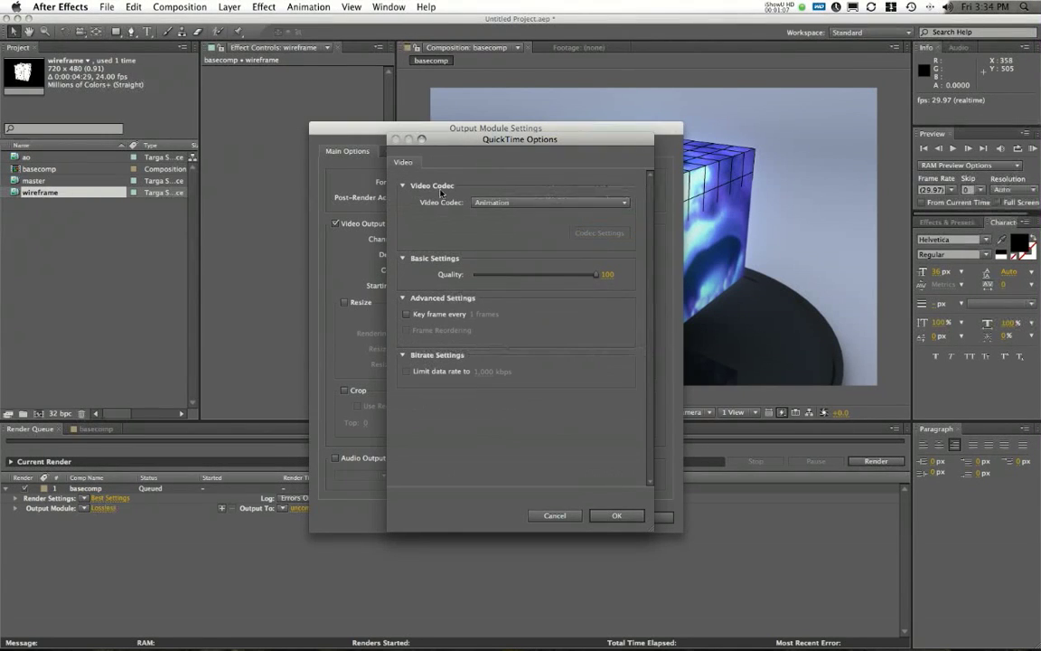
click(520, 203)
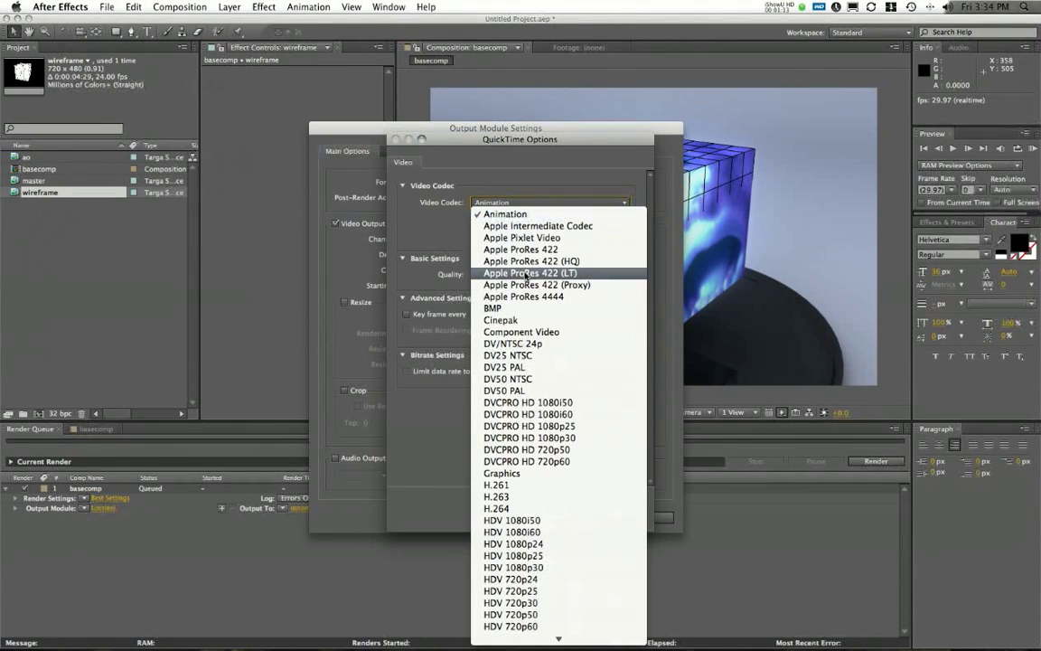
scroll(539, 397, down, 3)
scroll(540, 390, down, 6)
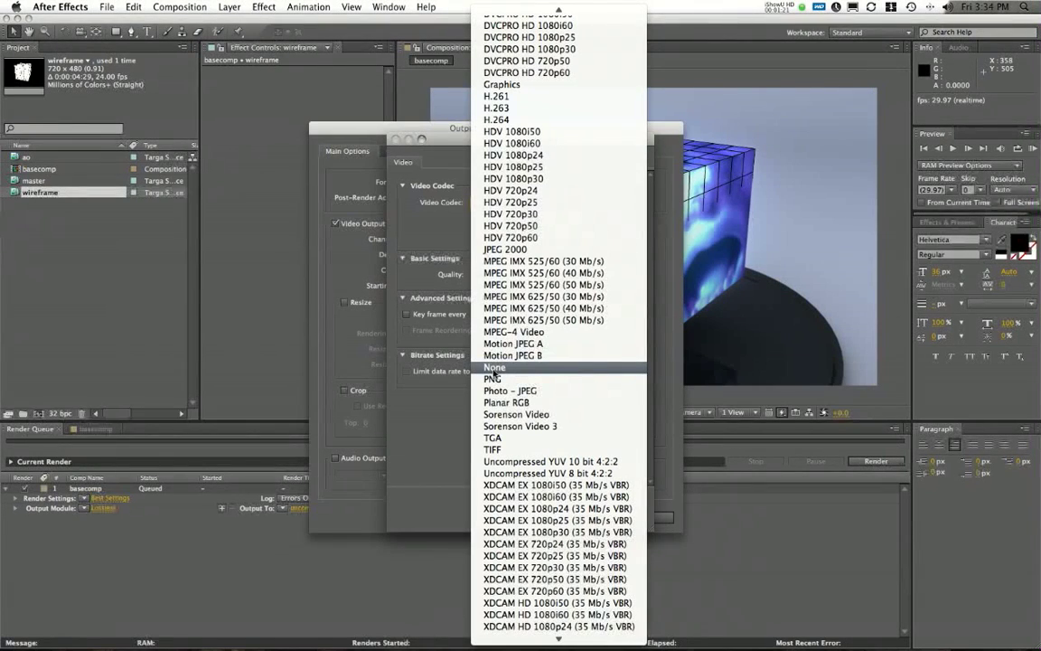
click(494, 369)
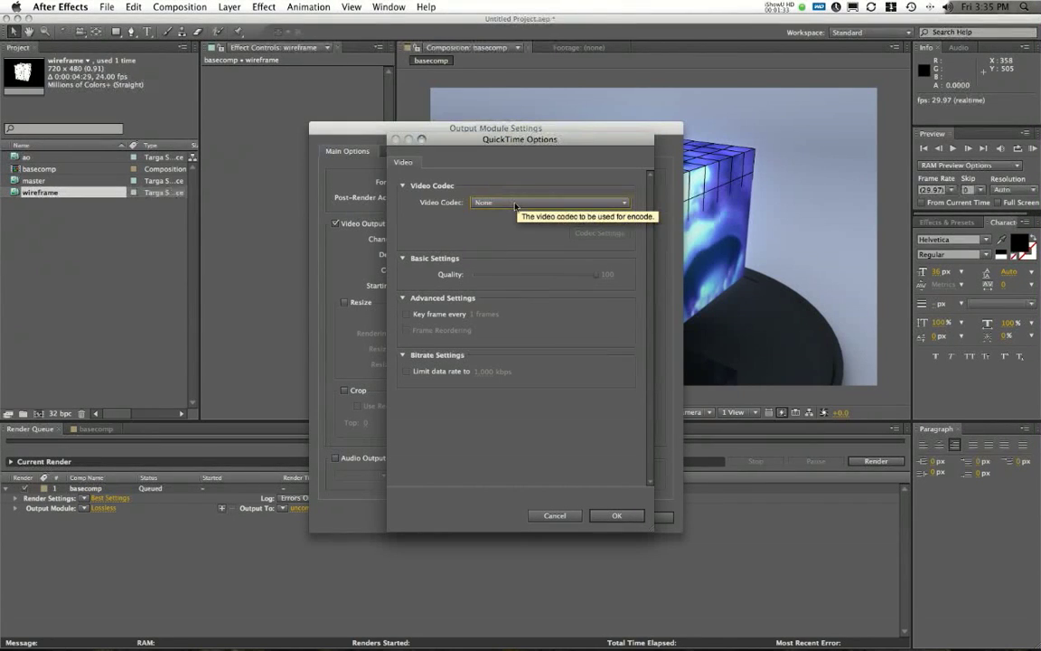
drag(517, 150, 535, 106)
Confirm the None codec and turn on Preserve RGB in the colour management settings.
click(590, 467)
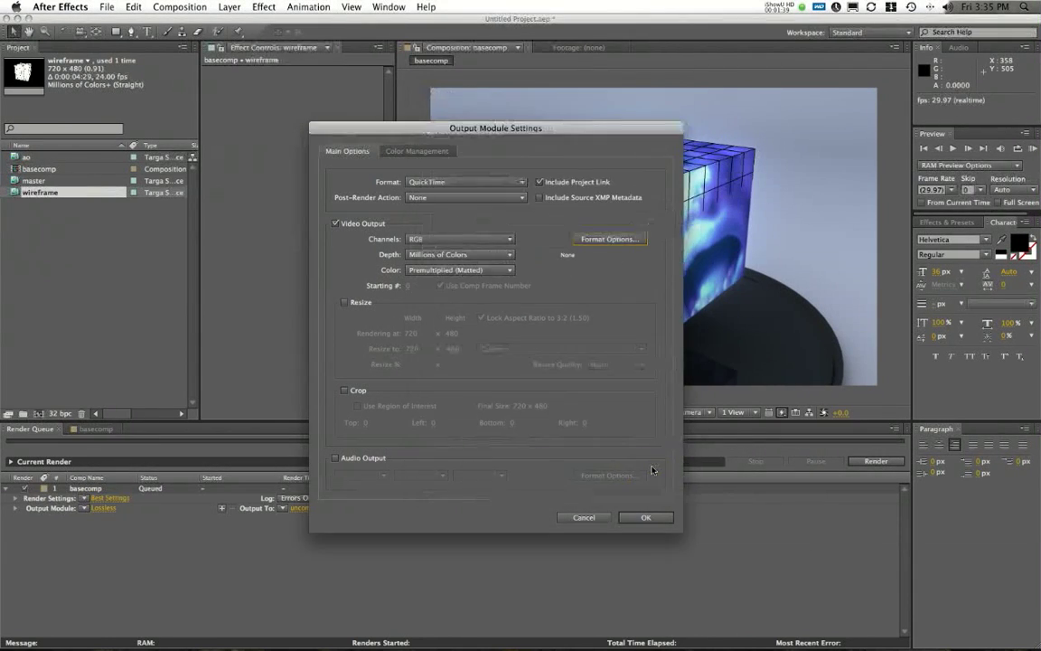
click(421, 152)
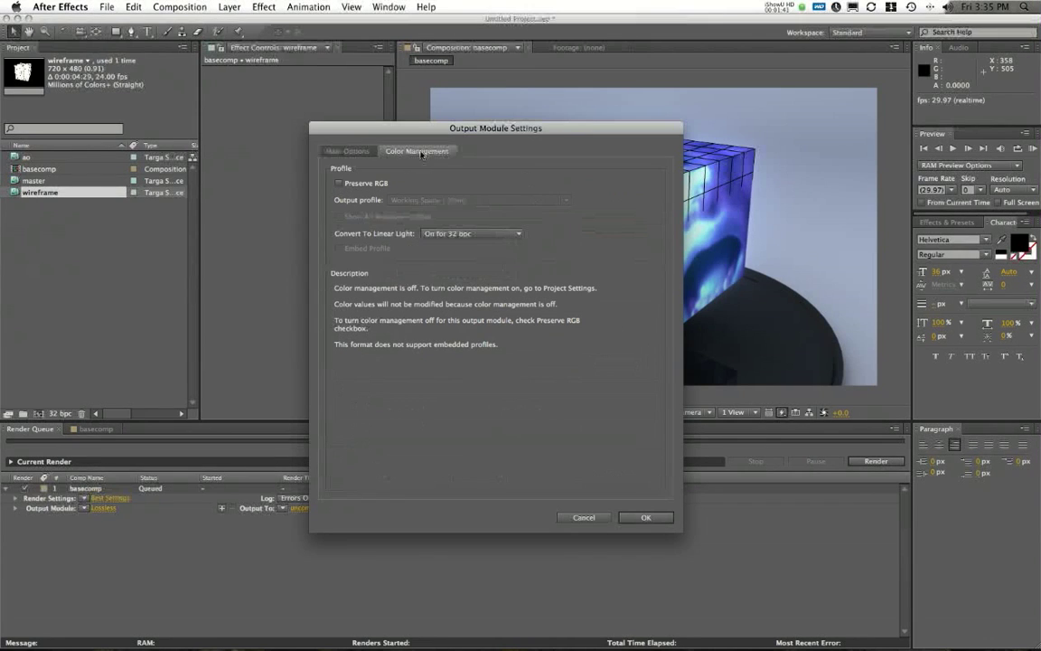
click(339, 183)
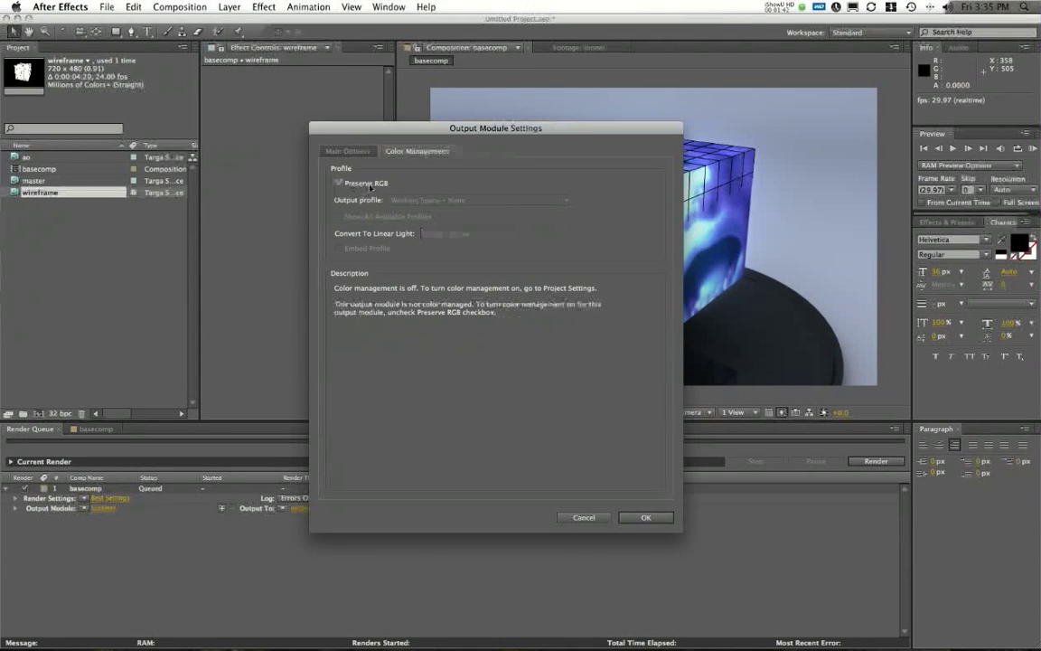
mouse_move(506, 125)
mouse_down()
mouse_move(295, 132)
mouse_move(494, 137)
mouse_up()
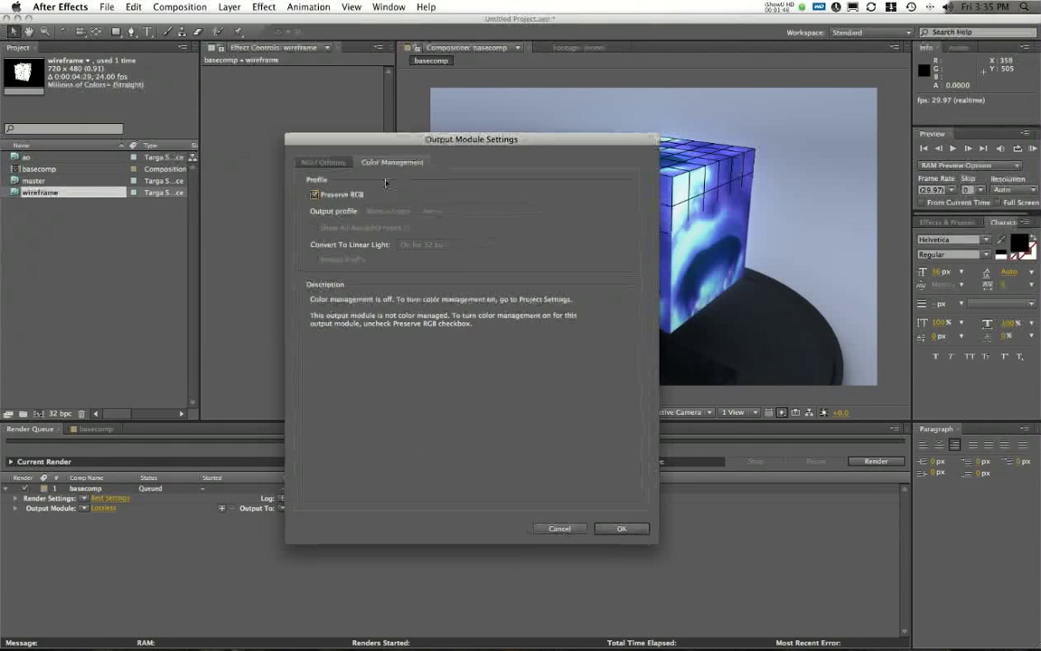
Keep QuickTime format, Millions of Colors depth and Premultiplied (Matted) colour.
click(323, 164)
drag(473, 140, 511, 133)
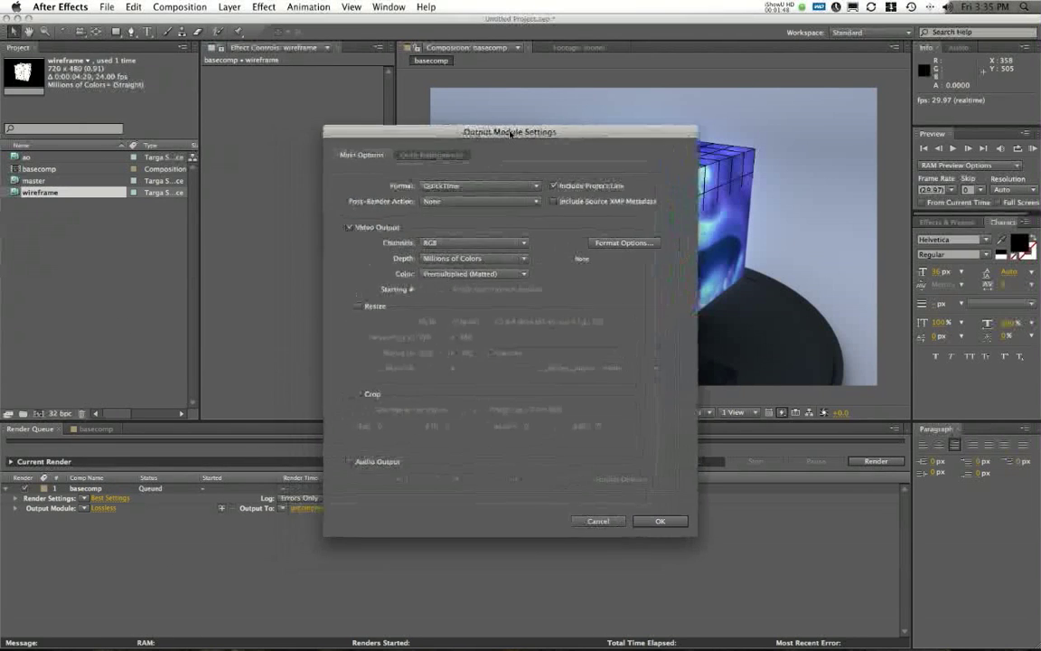
click(474, 186)
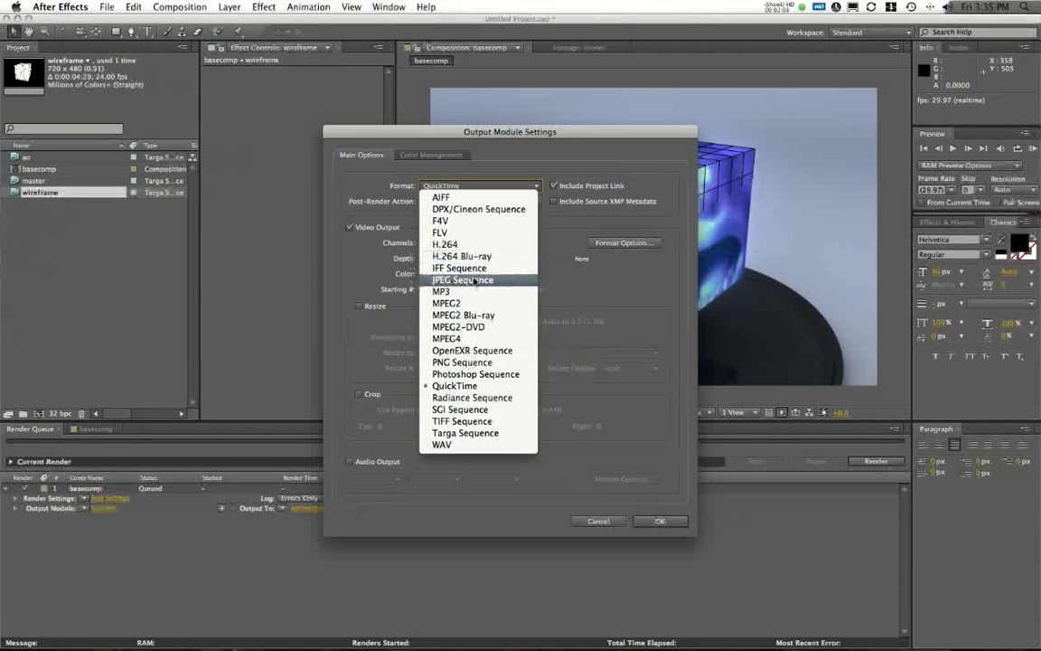
click(491, 186)
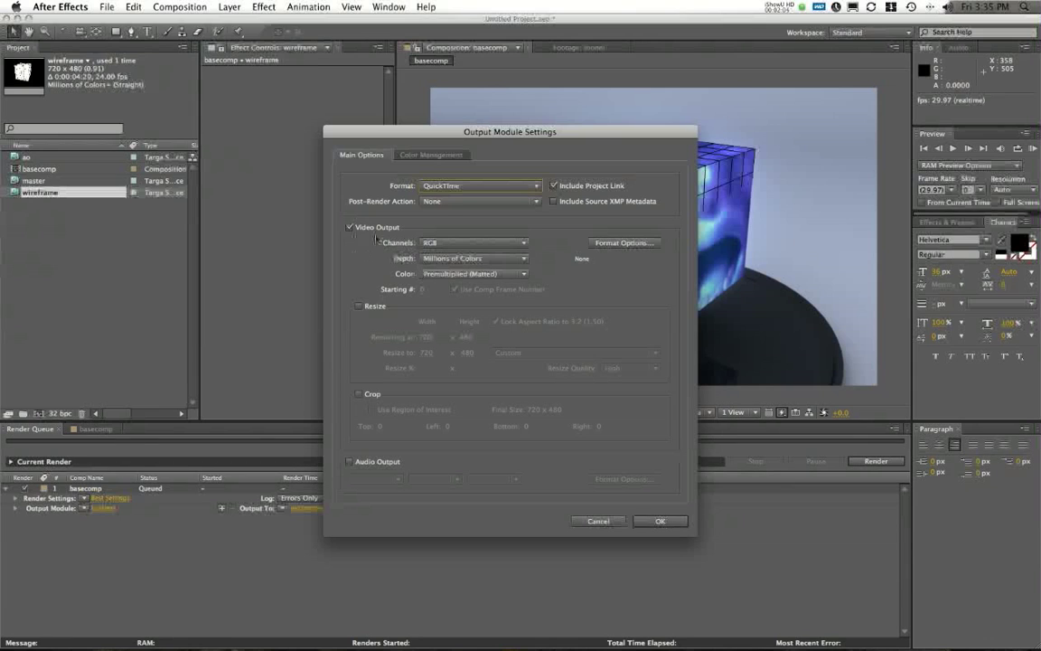
click(488, 259)
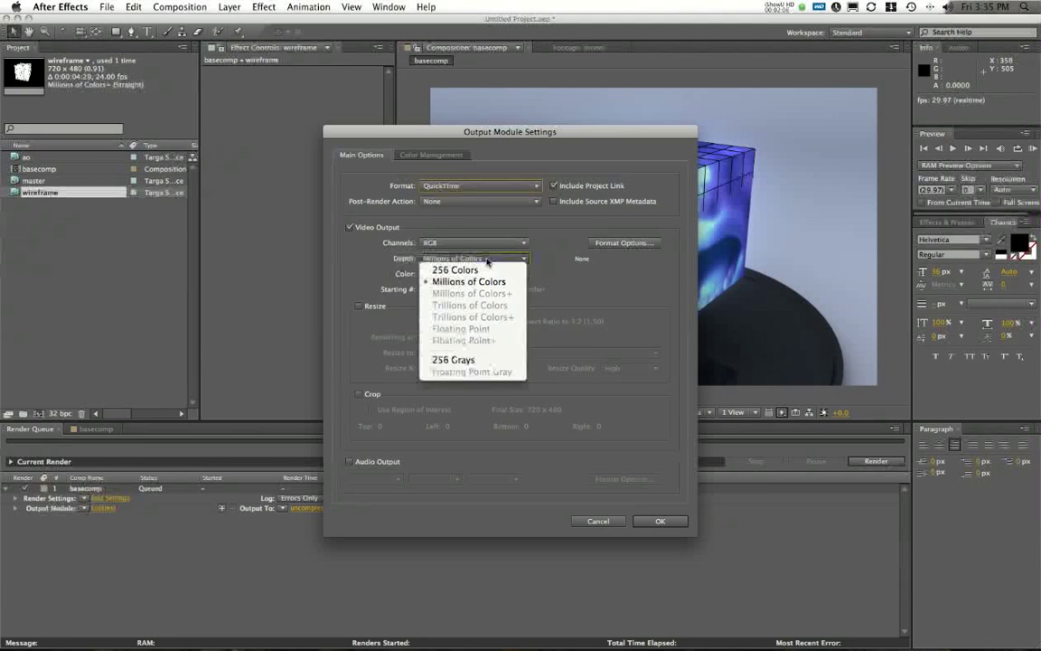
click(465, 281)
click(452, 275)
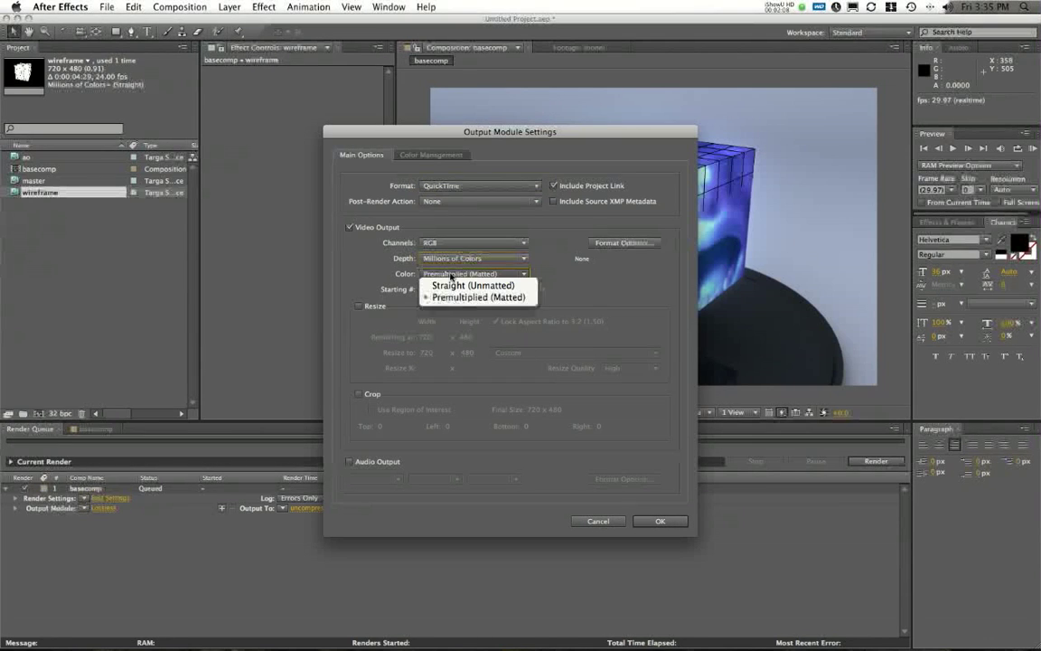
click(451, 275)
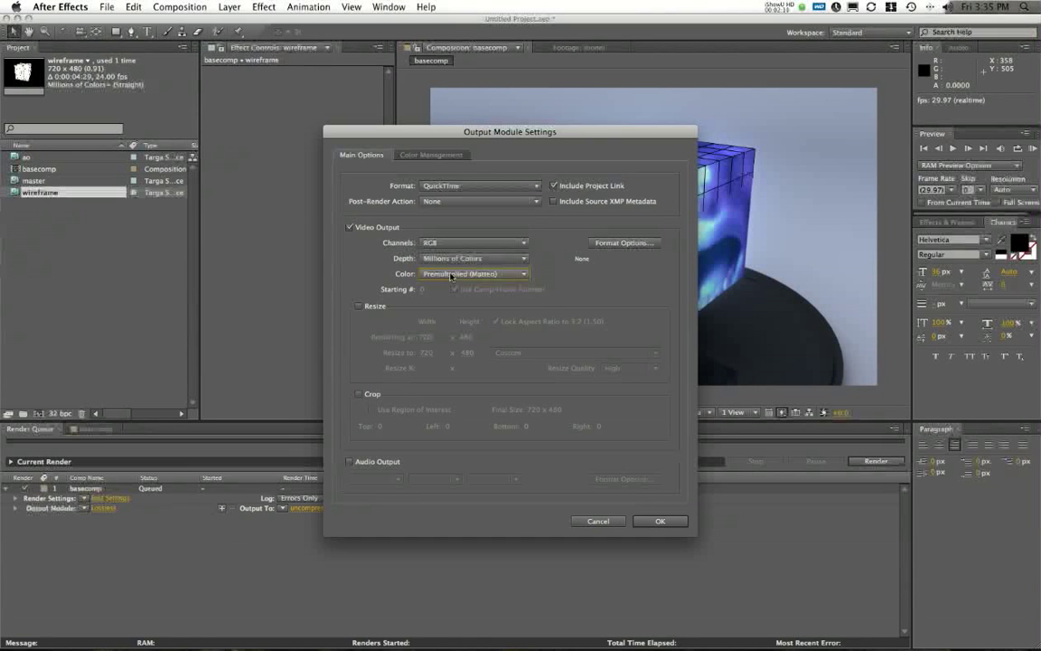
Switch on Resize in the Output Module Settings.
drag(496, 132, 326, 70)
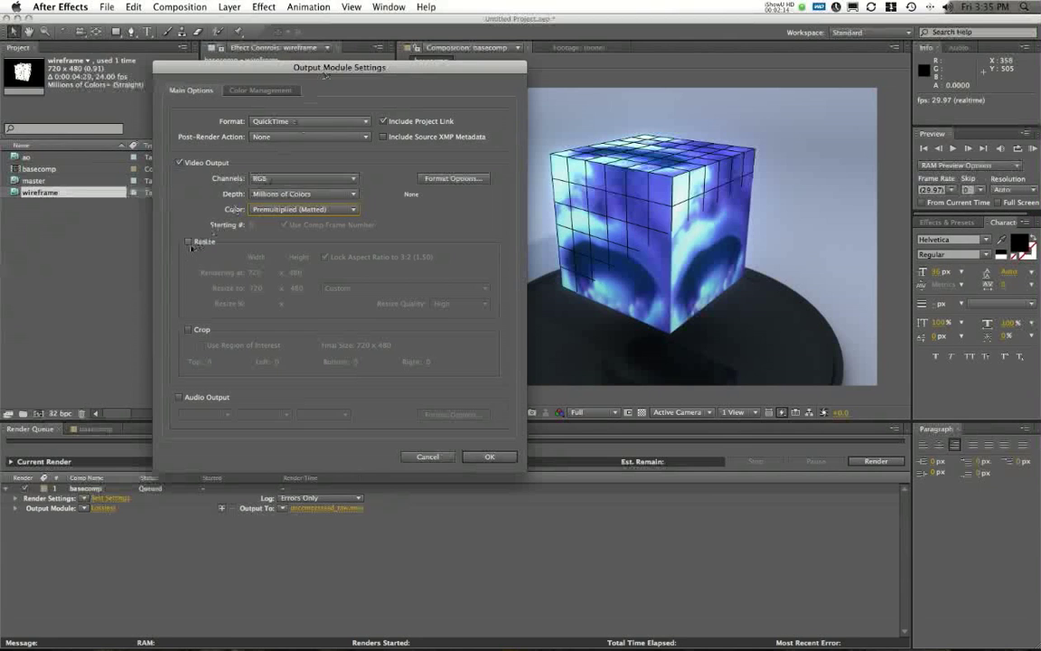
click(188, 241)
drag(191, 246, 290, 239)
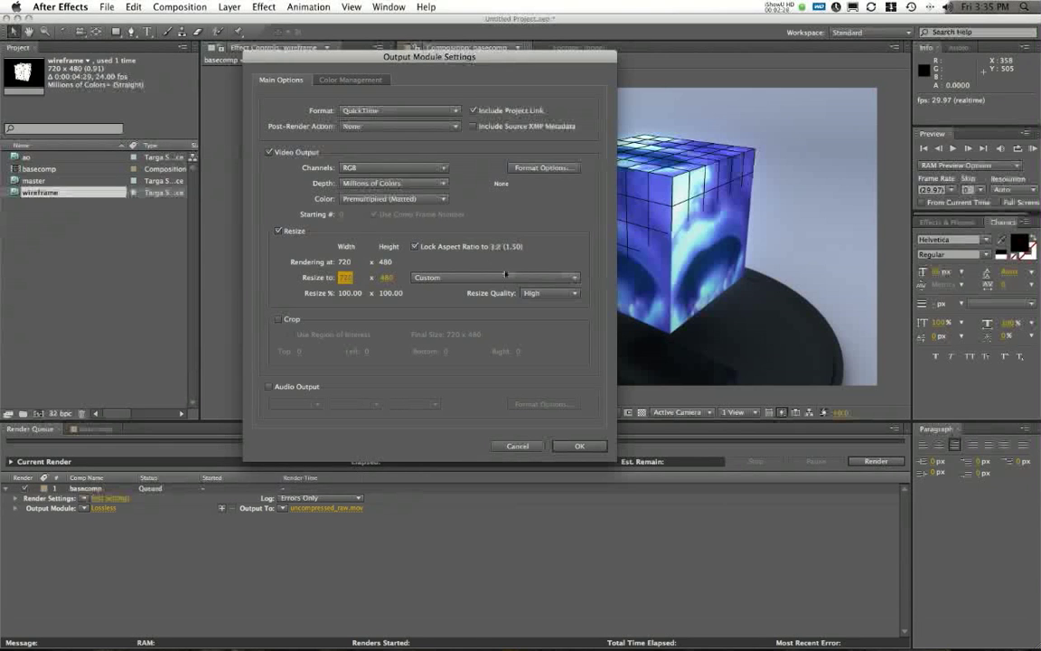
Keep Custom preset and High quality, then switch Resize off and apply the output settings.
click(456, 277)
click(538, 255)
click(539, 256)
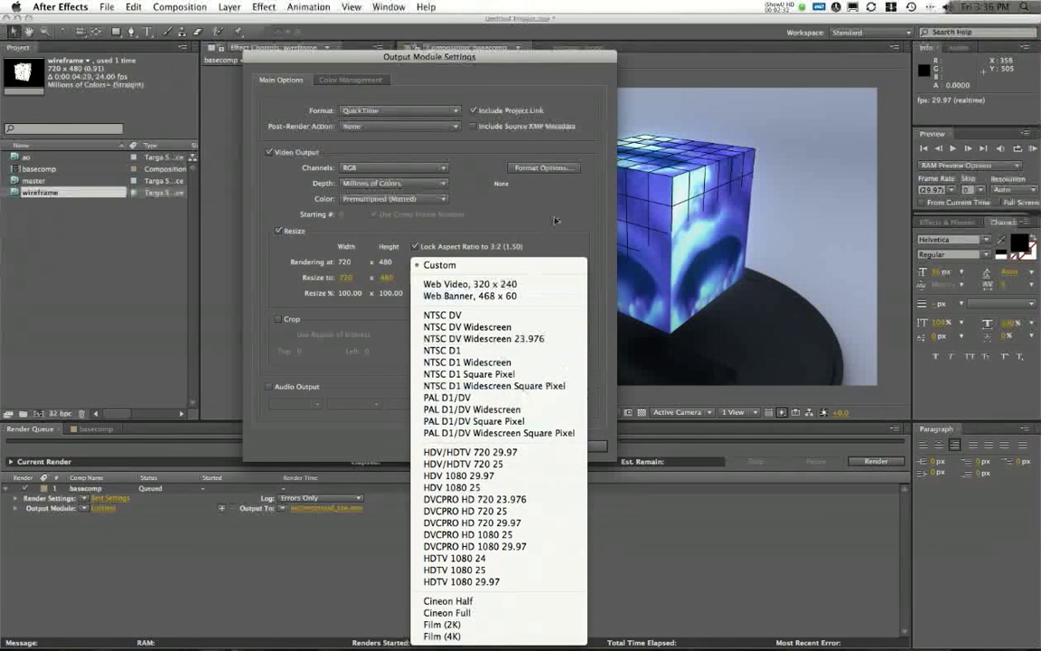
click(540, 264)
click(540, 291)
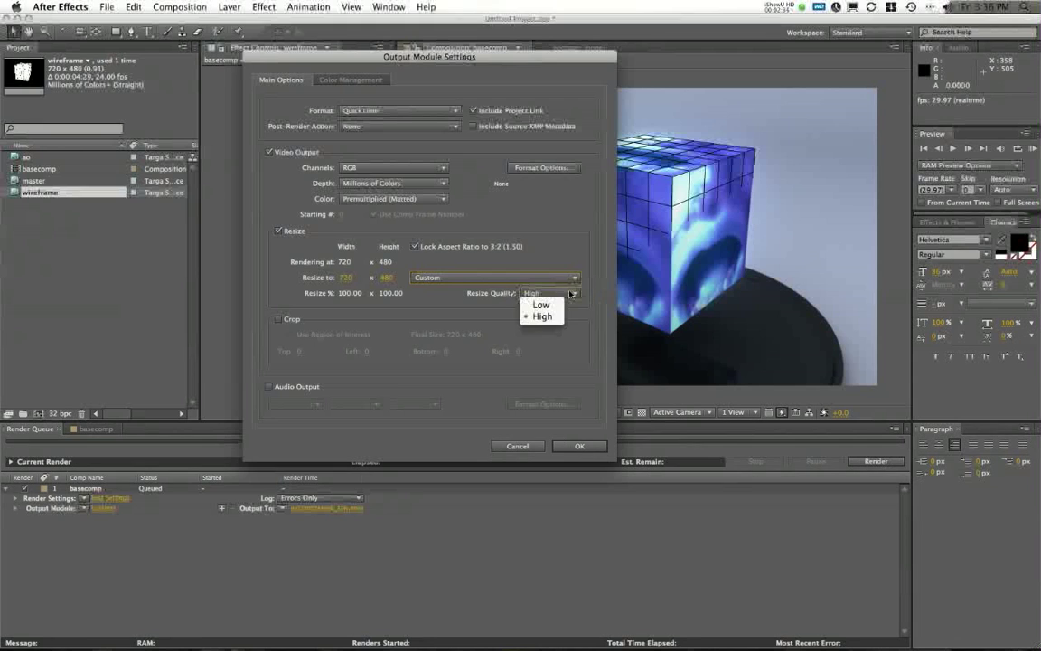
click(539, 292)
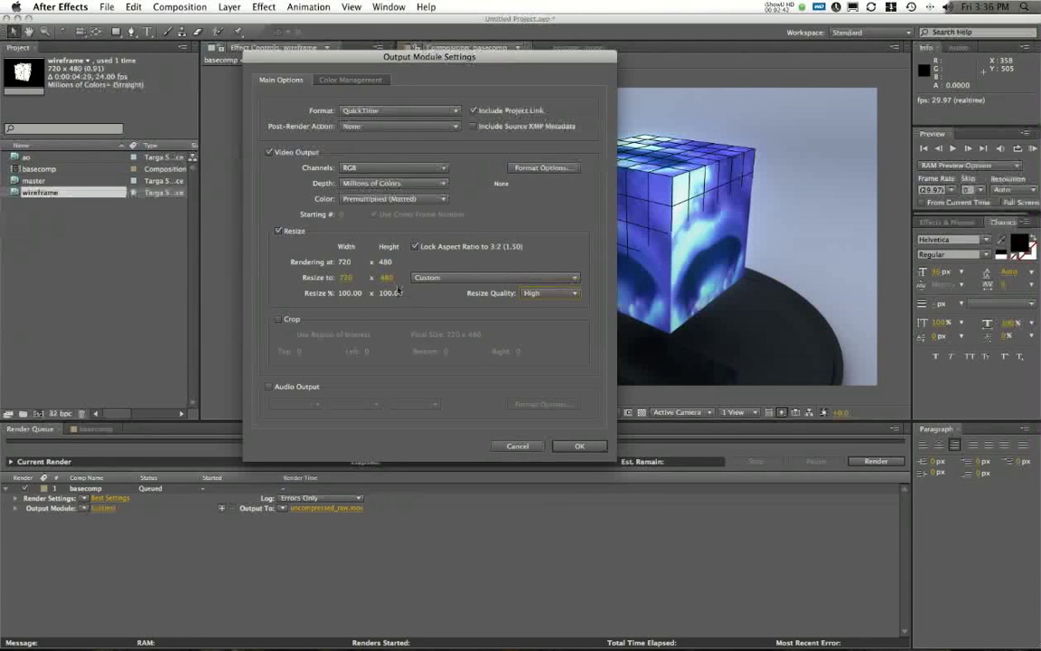
click(278, 230)
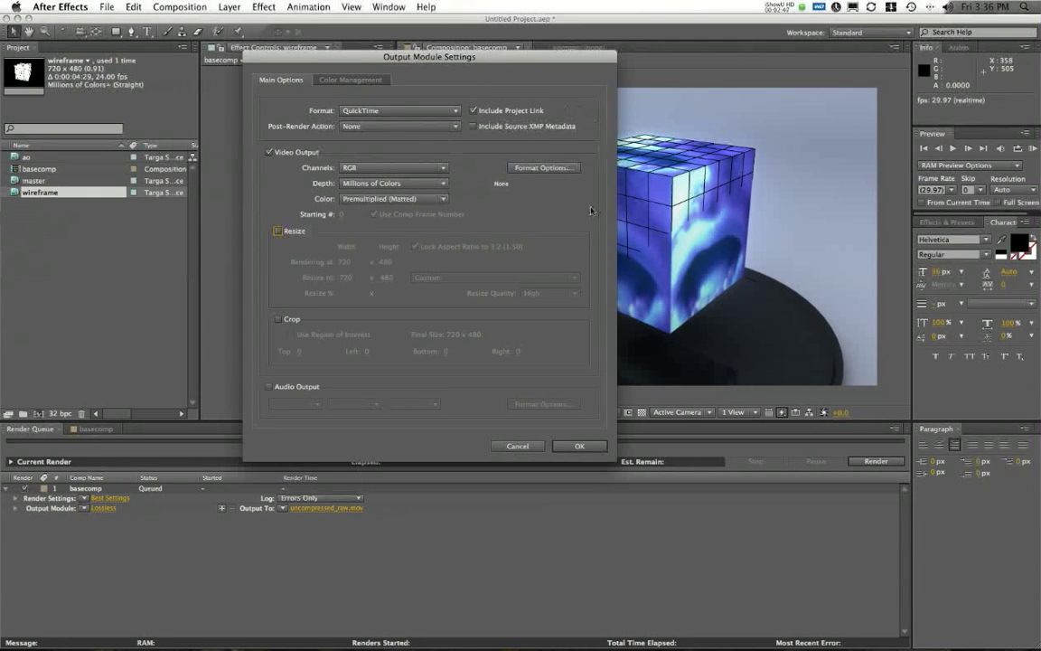
click(581, 447)
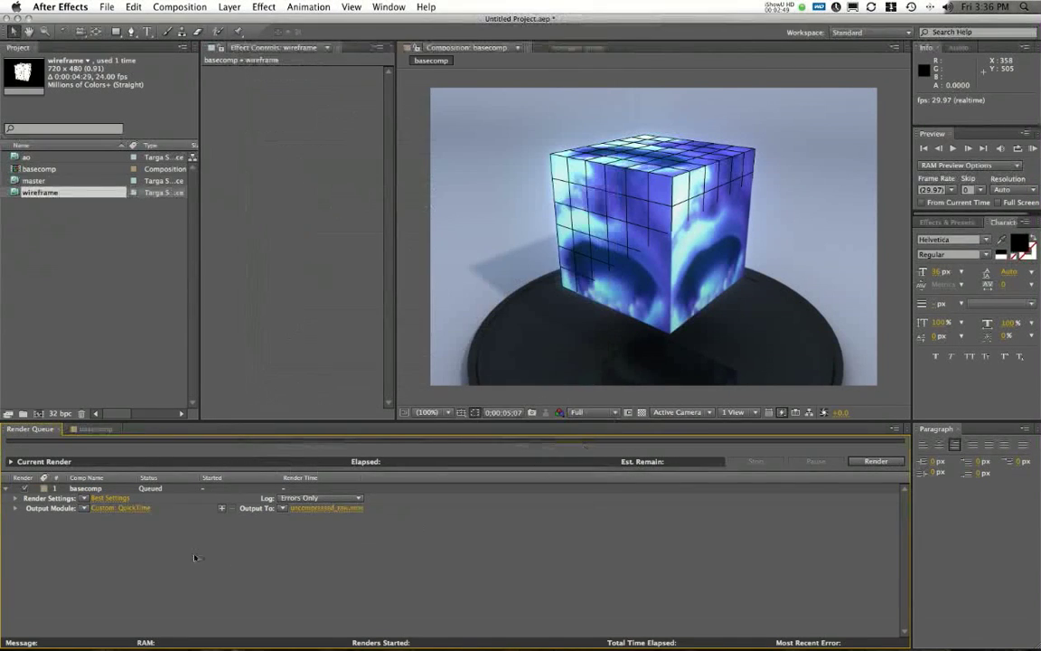
Set basecomp's render settings to Best quality and Full resolution.
click(107, 497)
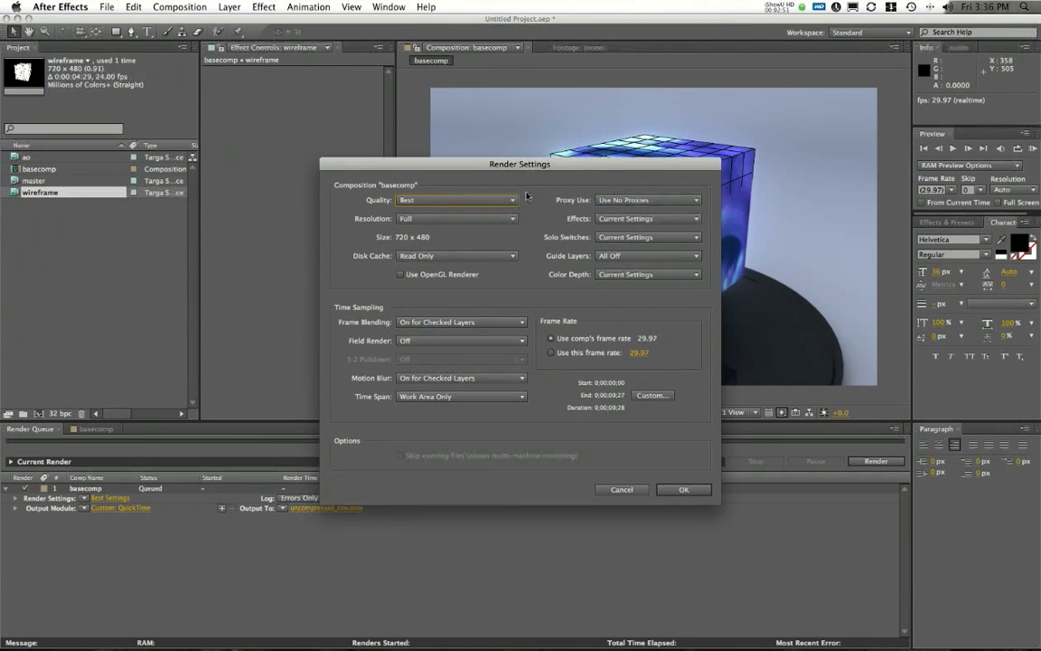
click(456, 183)
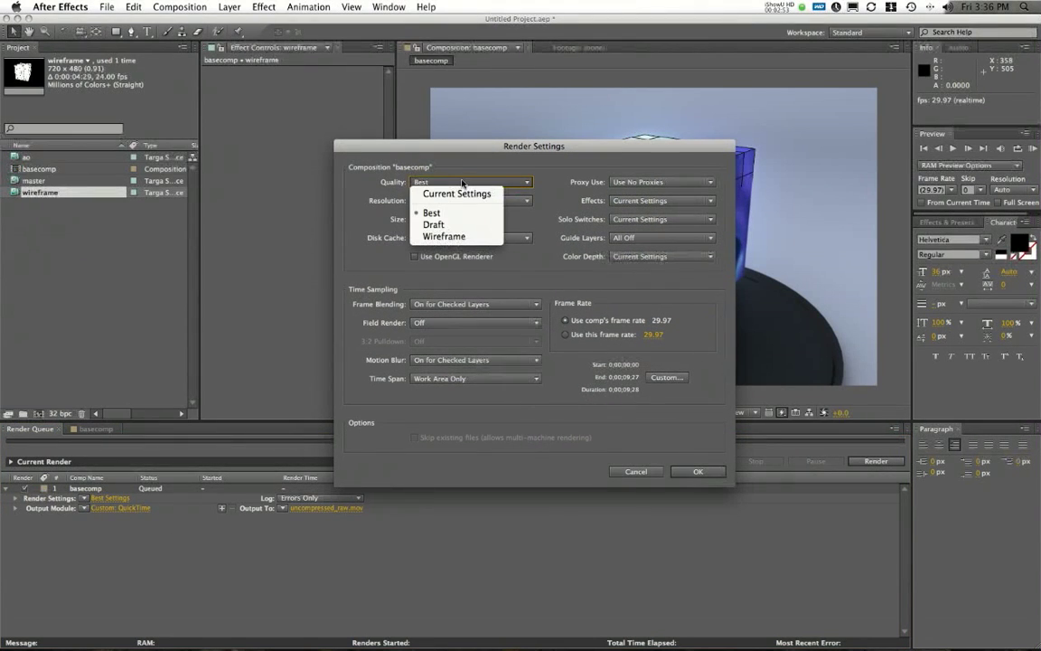
click(431, 213)
click(421, 201)
click(422, 203)
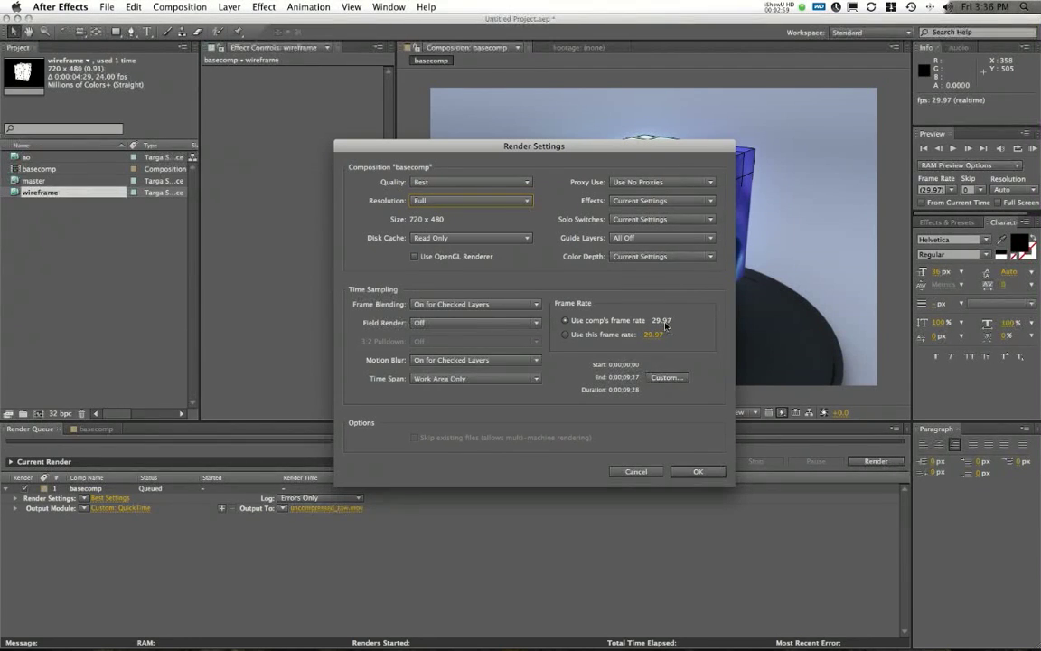
Use a custom time span of 0;00;00;00 to 0;00;09;27, apply, and start rendering.
click(666, 377)
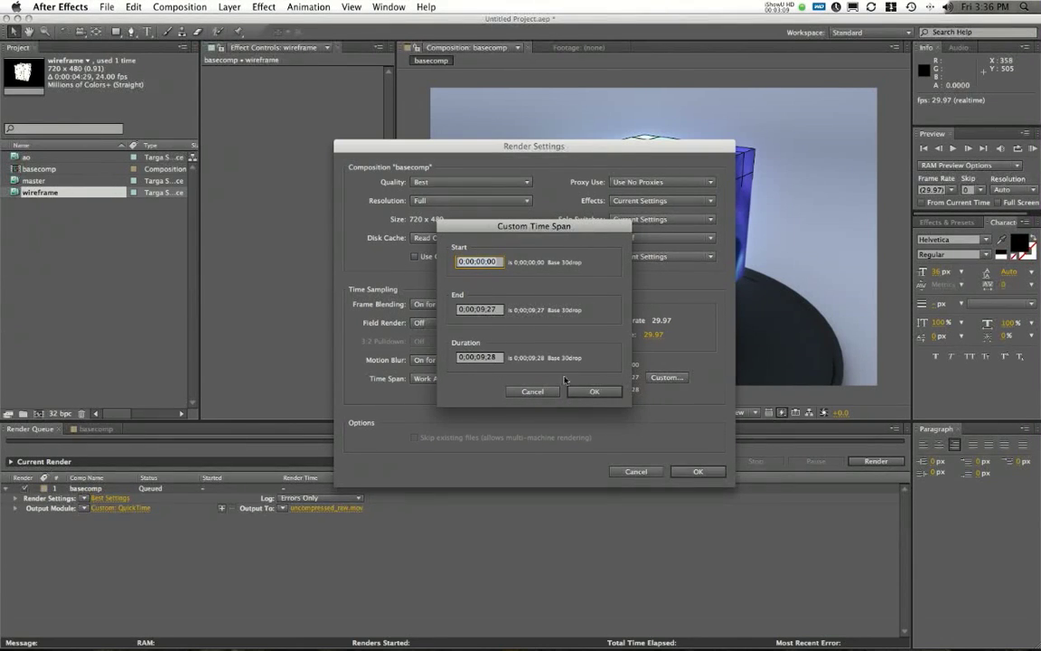
click(594, 391)
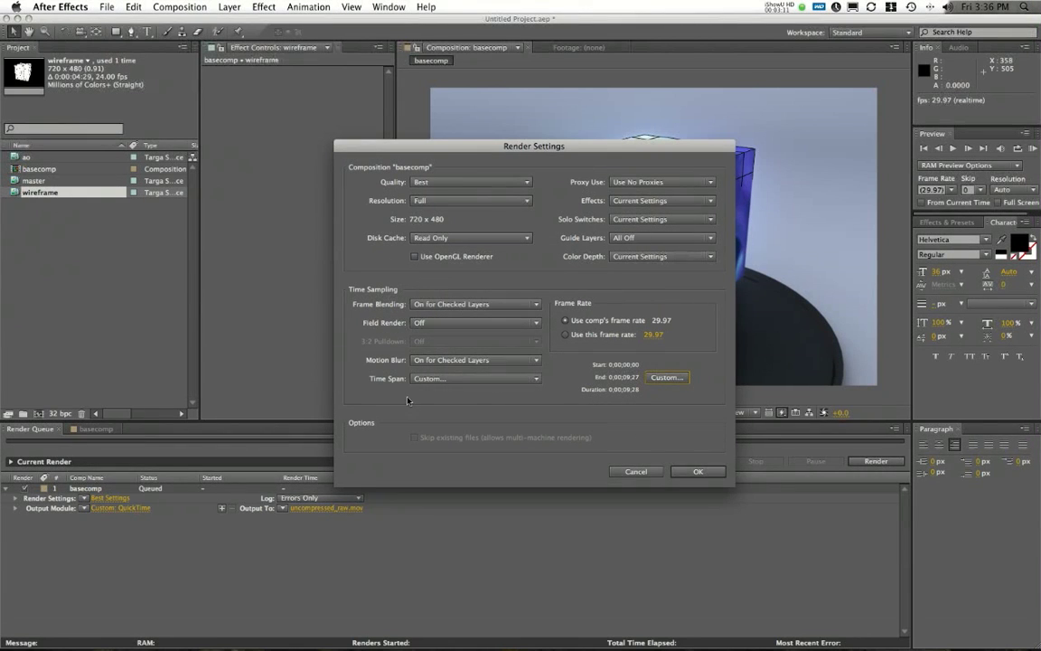
click(700, 472)
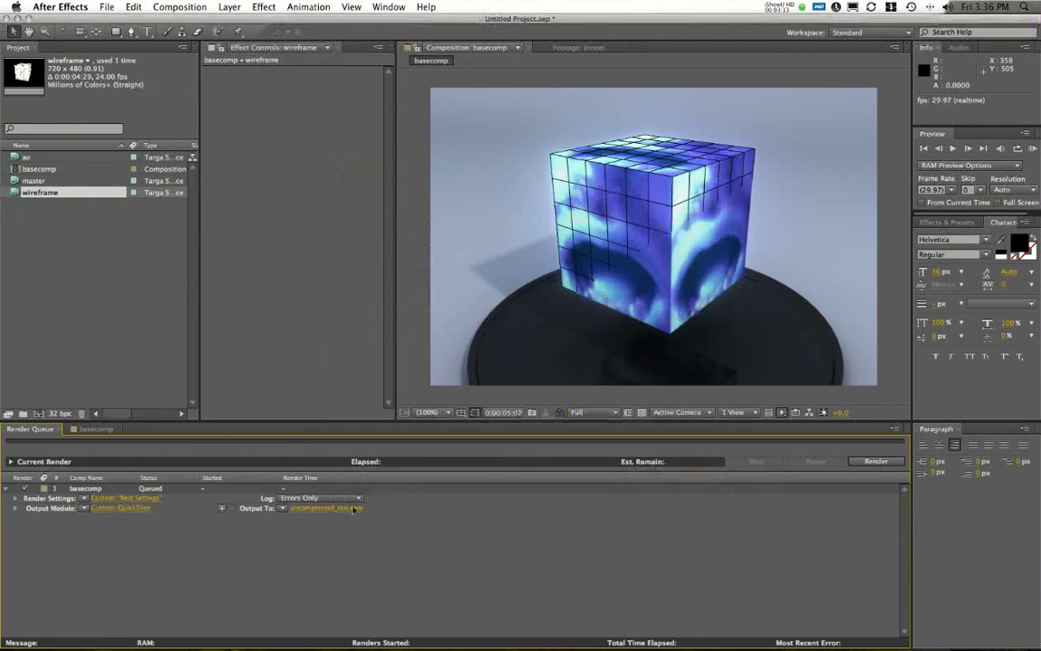
click(866, 463)
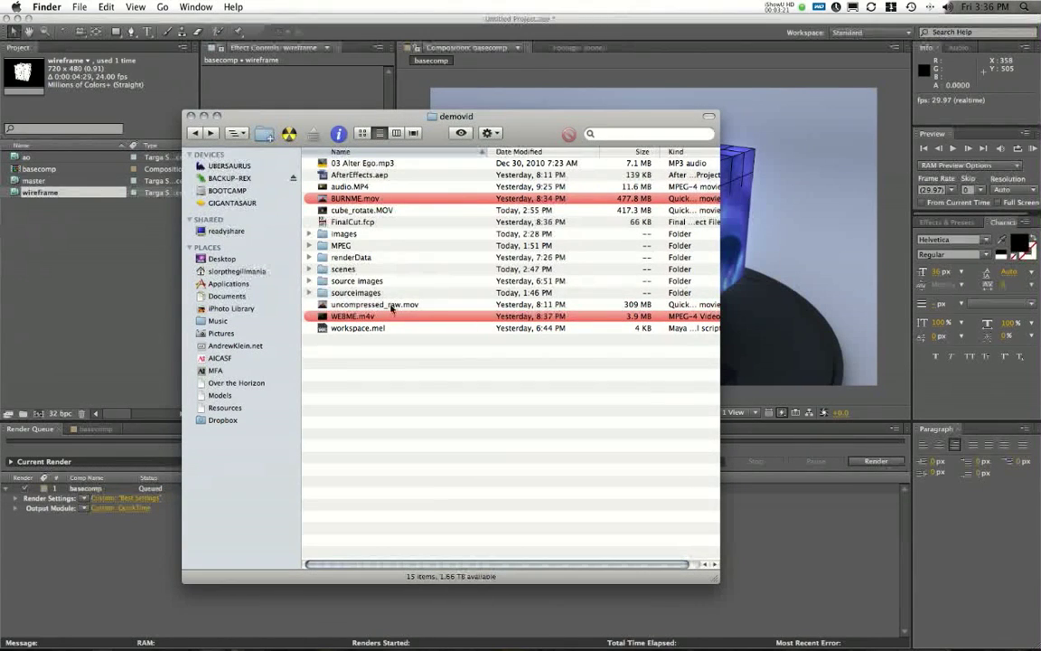
click(392, 305)
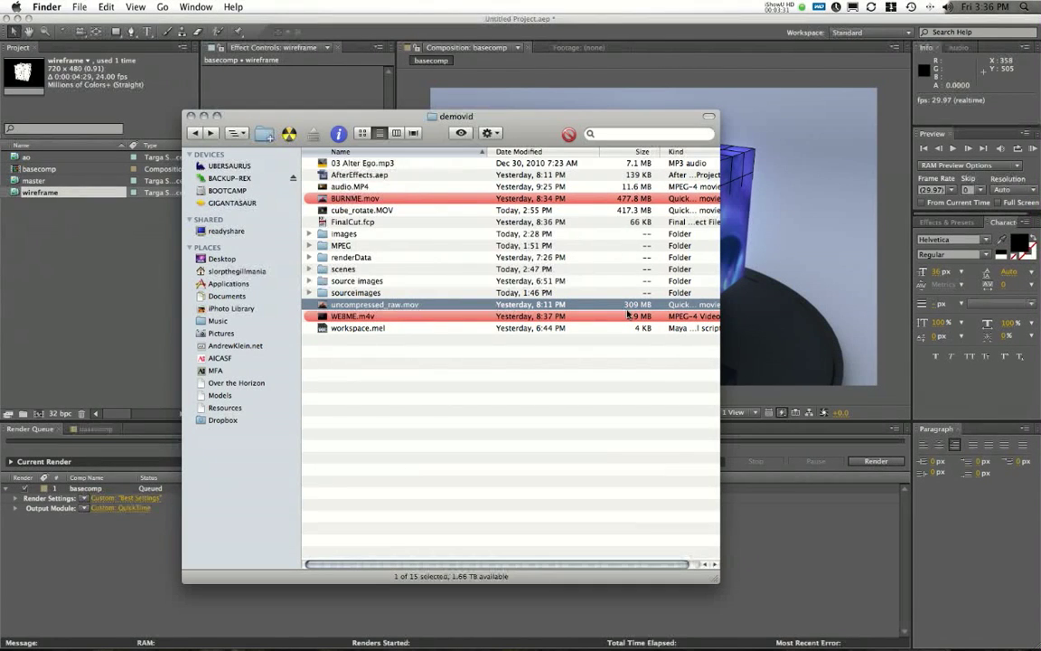
key(super+w)
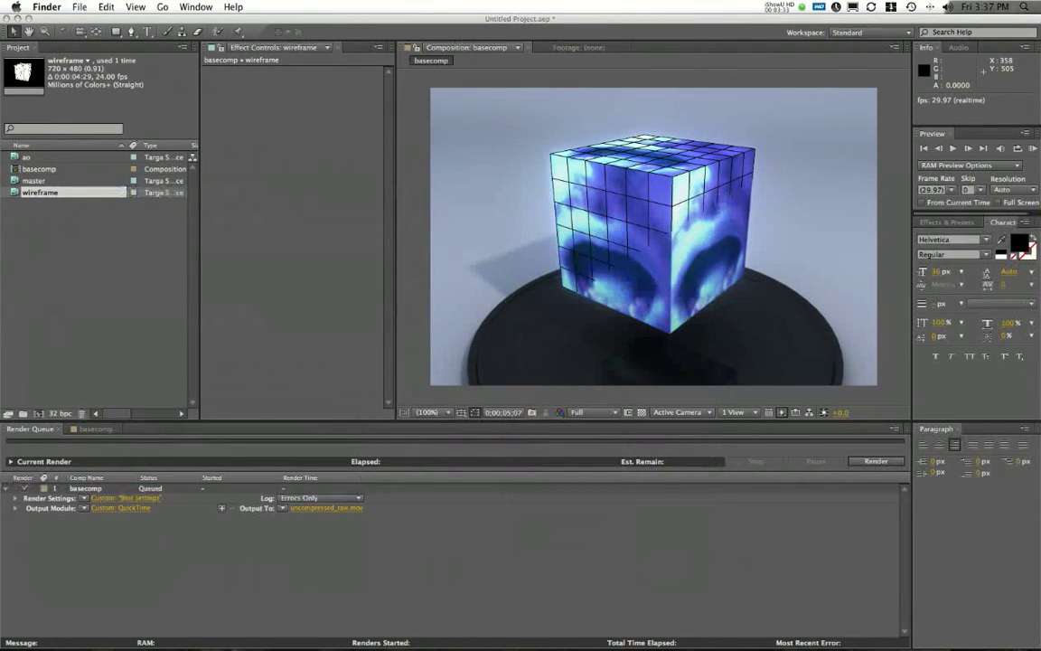